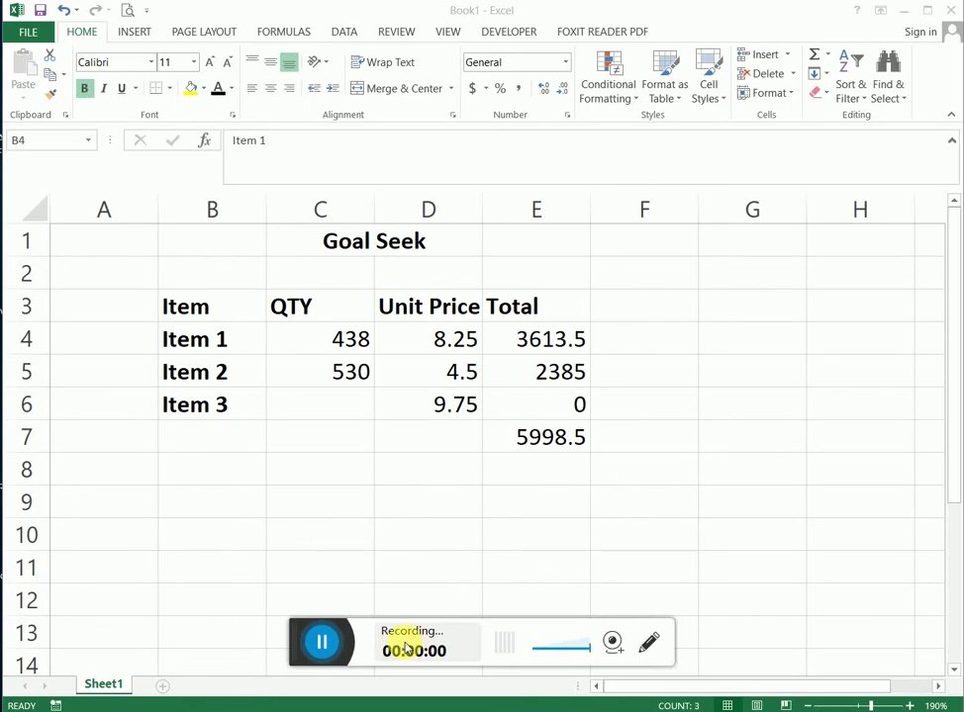
# Step: Widen column D so the full 'Unit Price' heading fits
pyautogui.moveTo(306, 630); pyautogui.dragTo(817, 638)
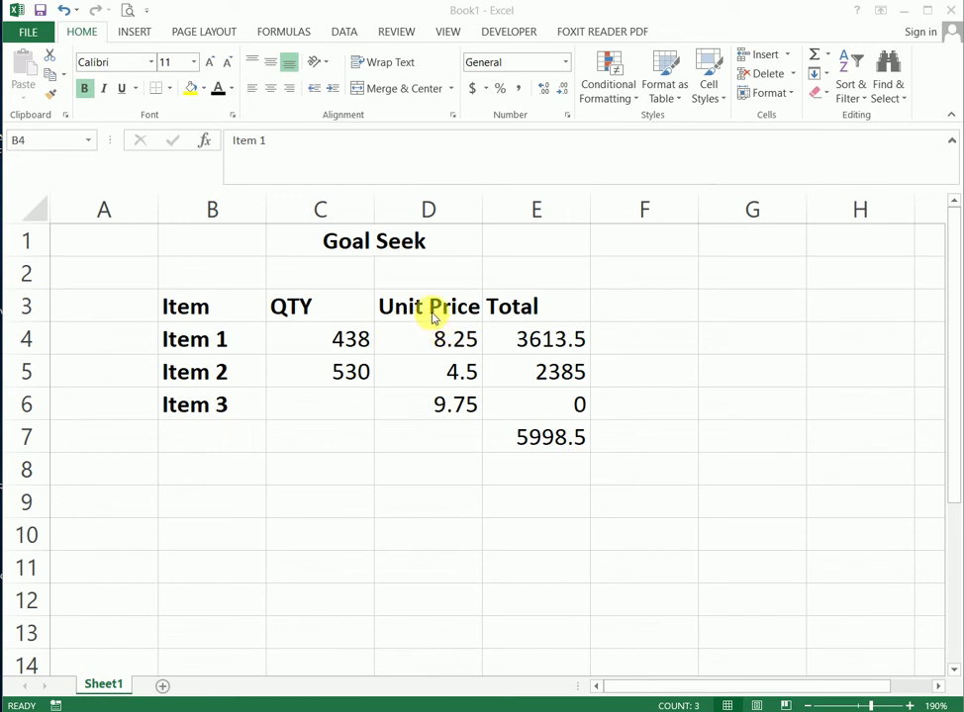
pyautogui.hotkey('shift', 'Down')
pyautogui.hotkey('shift', 'Down')
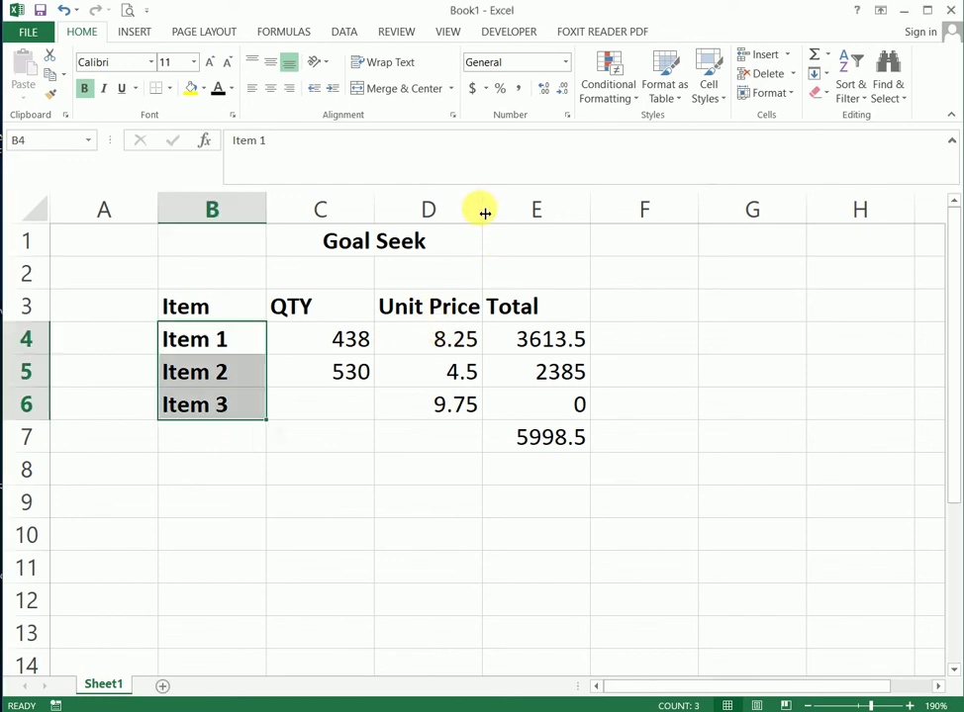
pyautogui.moveTo(481, 211); pyautogui.dragTo(510, 215)
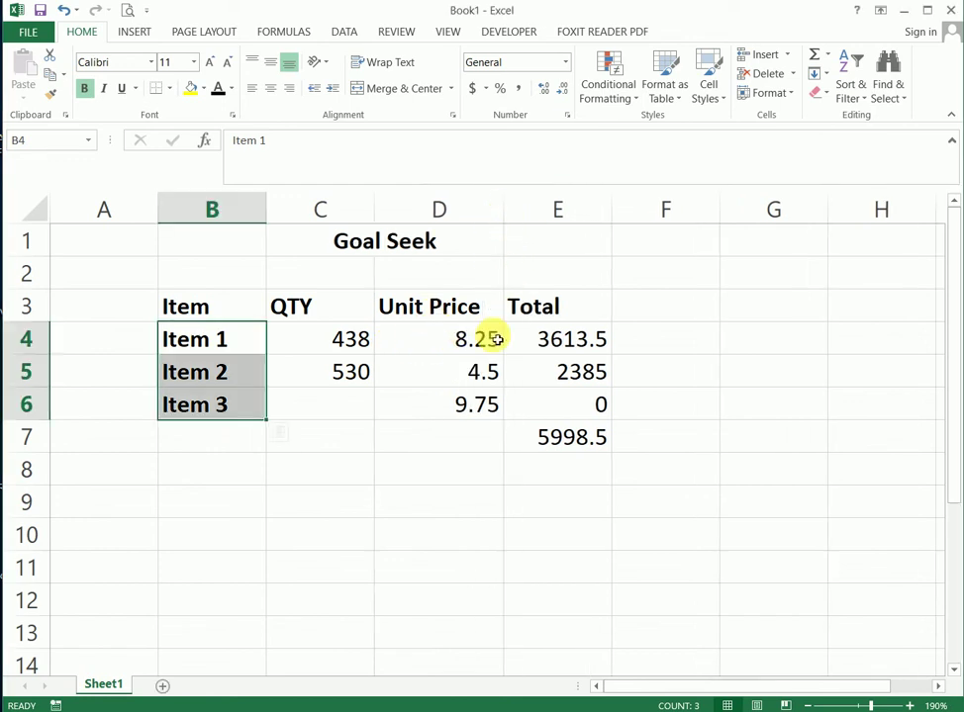
# Step: Review the Total heading, Item 1's quantity, unit price and total formula, and the grand total SUM in E7
pyautogui.click(557, 314)
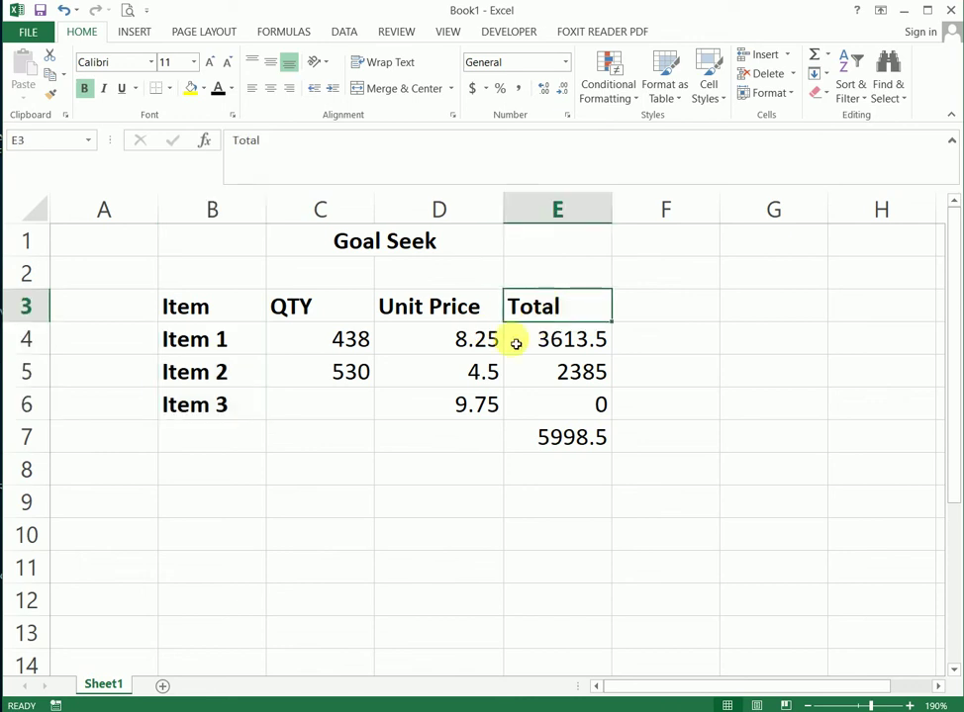
pyautogui.click(351, 347)
pyautogui.click(452, 344)
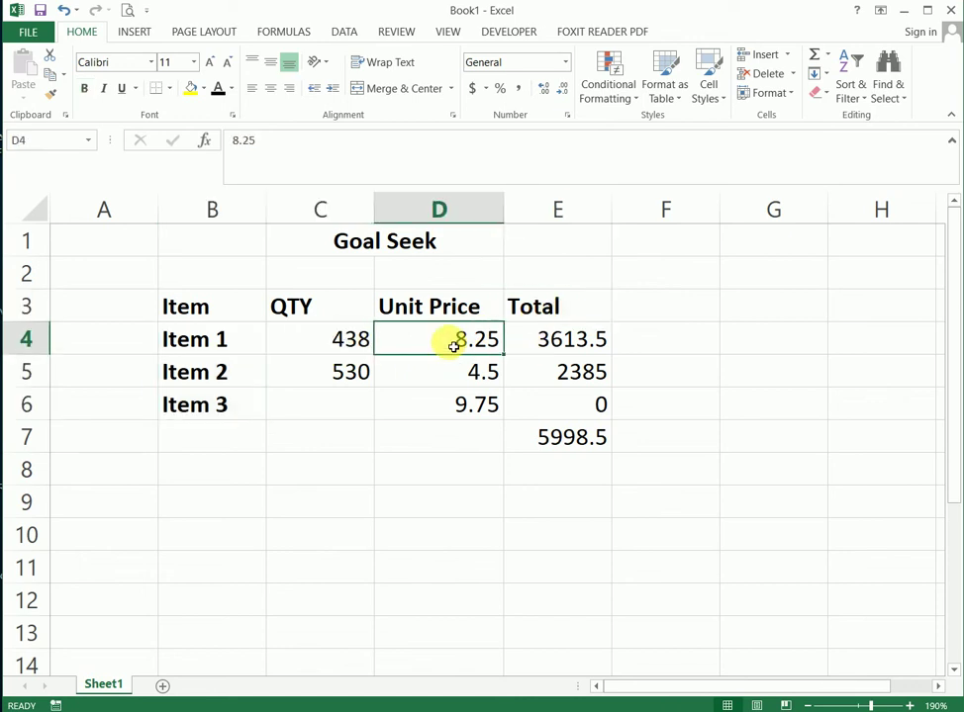
pyautogui.click(578, 346)
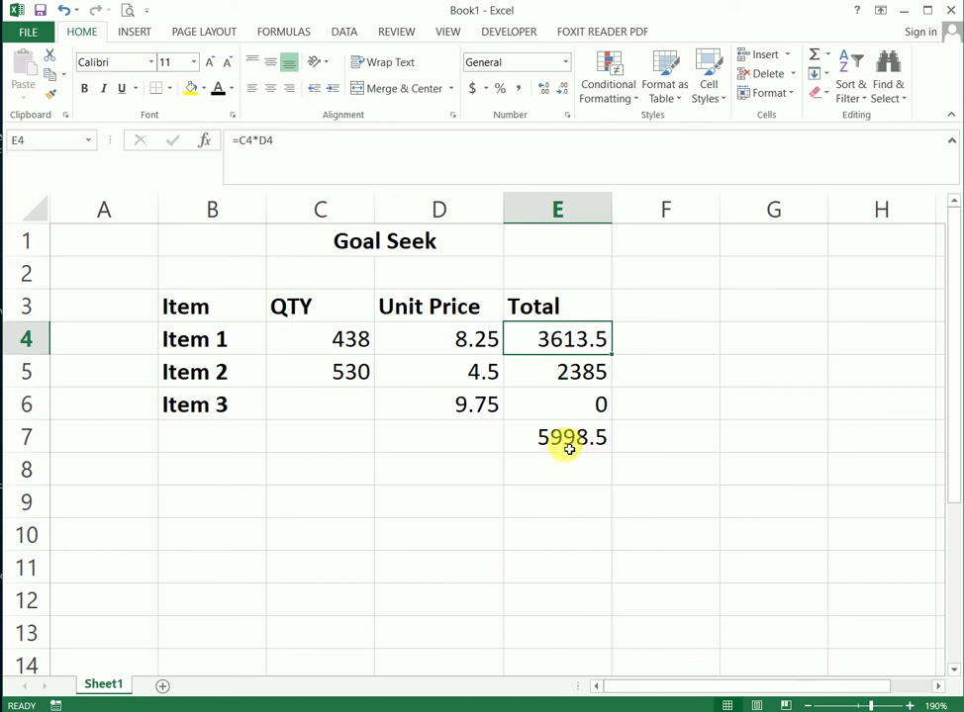
pyautogui.click(554, 437)
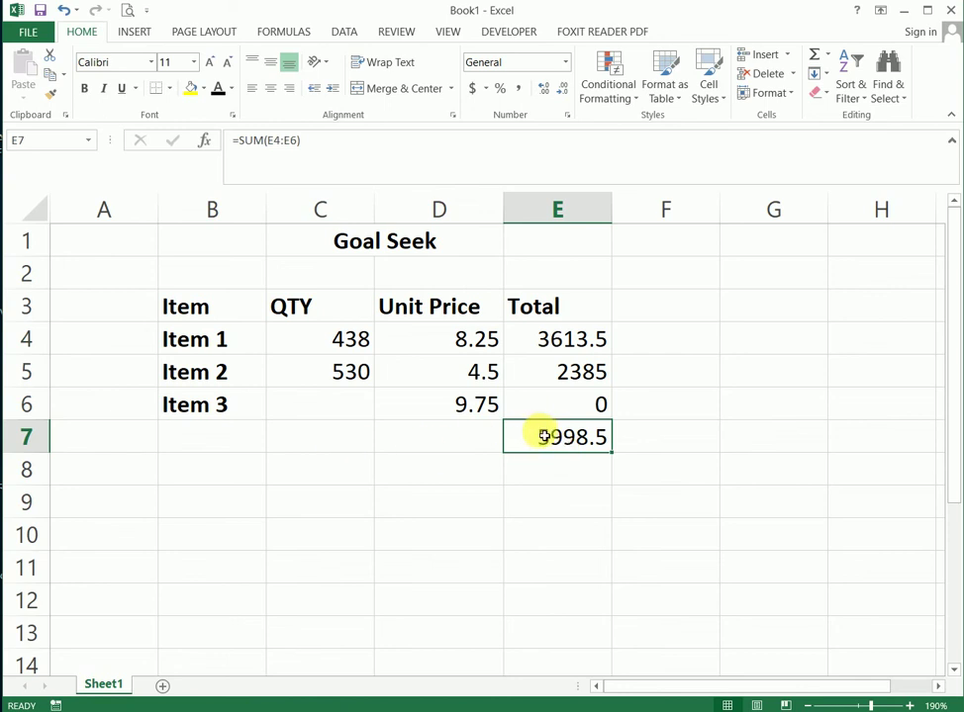
# Step: Compare Item 3's empty quantity in C6 against the grand total formula in E7
pyautogui.click(309, 411)
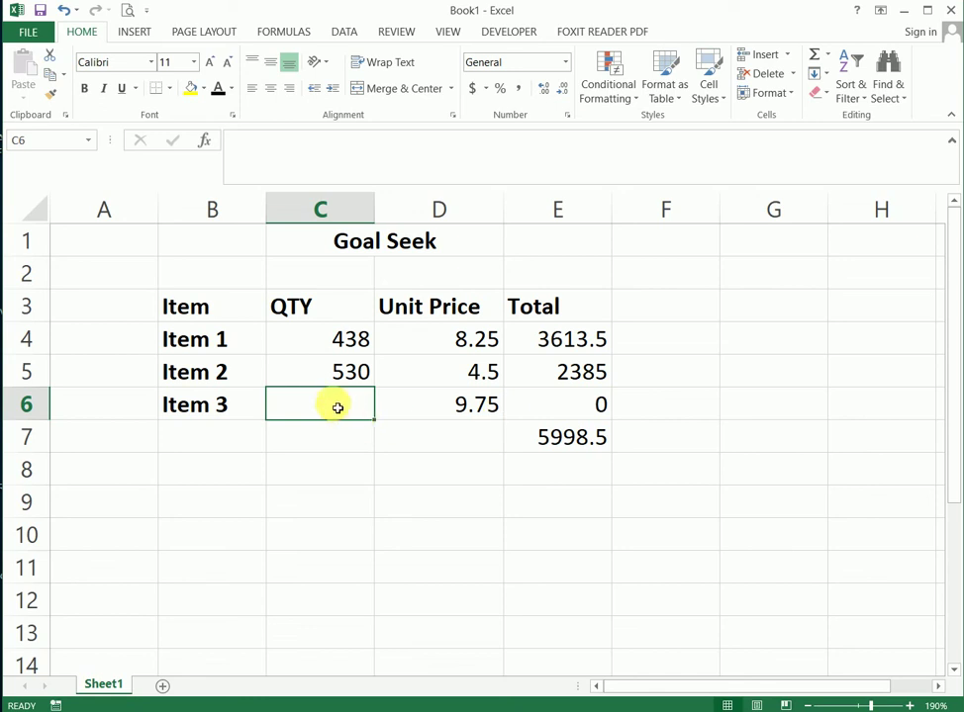
pyautogui.click(562, 441)
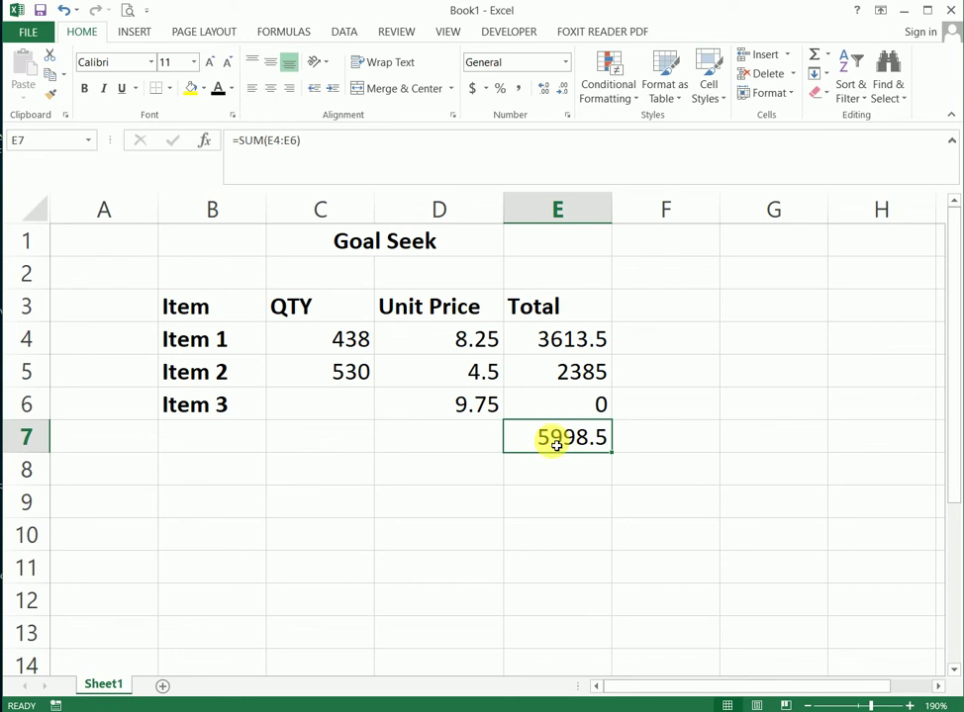
pyautogui.click(323, 407)
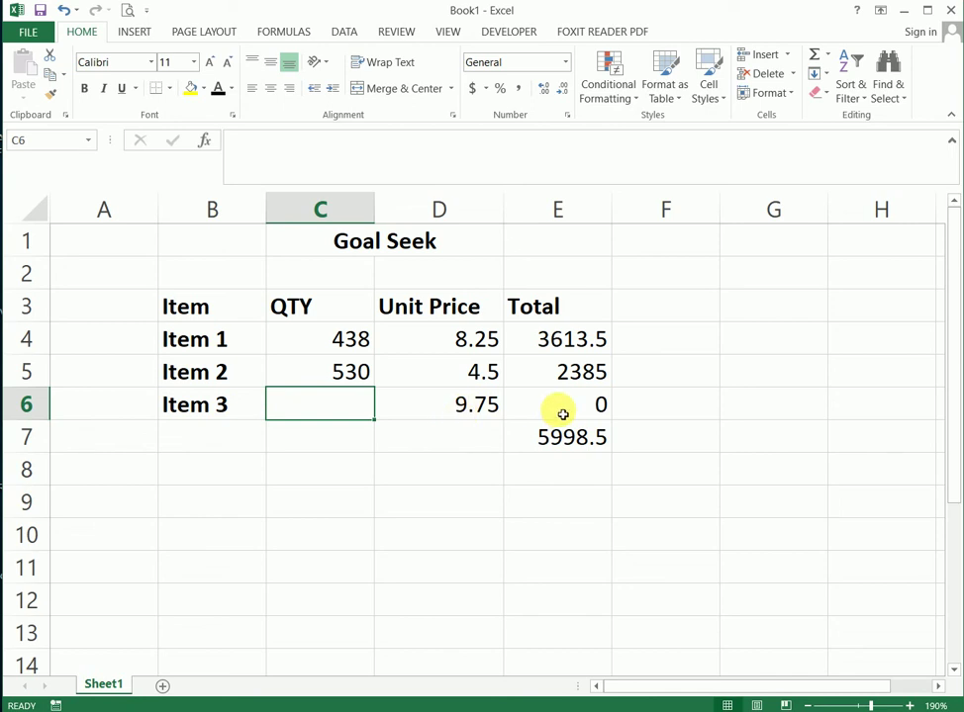
pyautogui.click(582, 447)
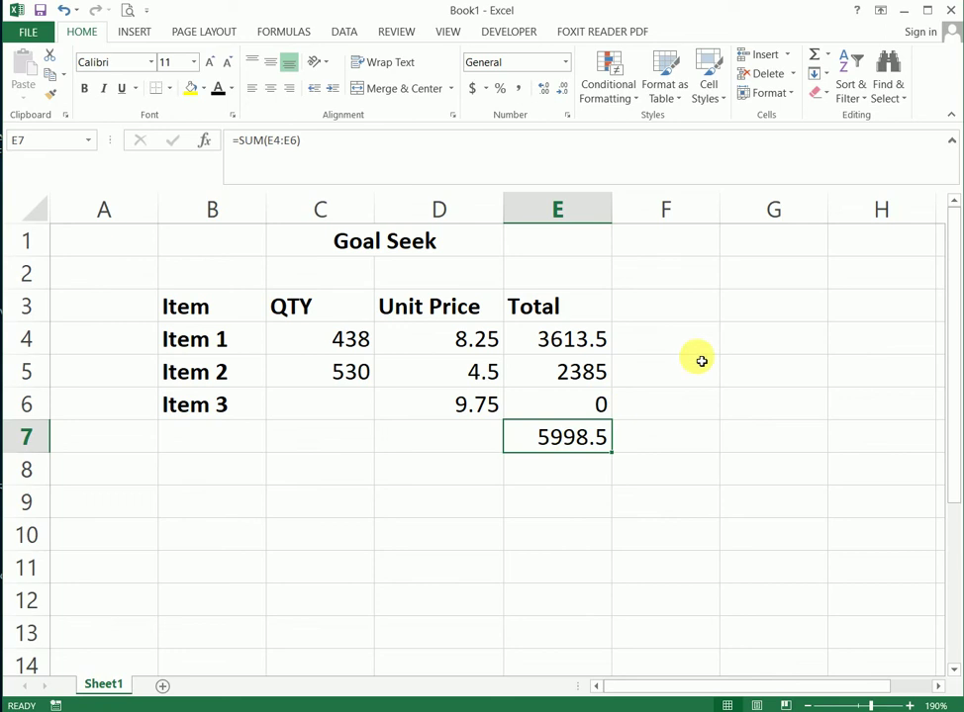
pyautogui.click(680, 446)
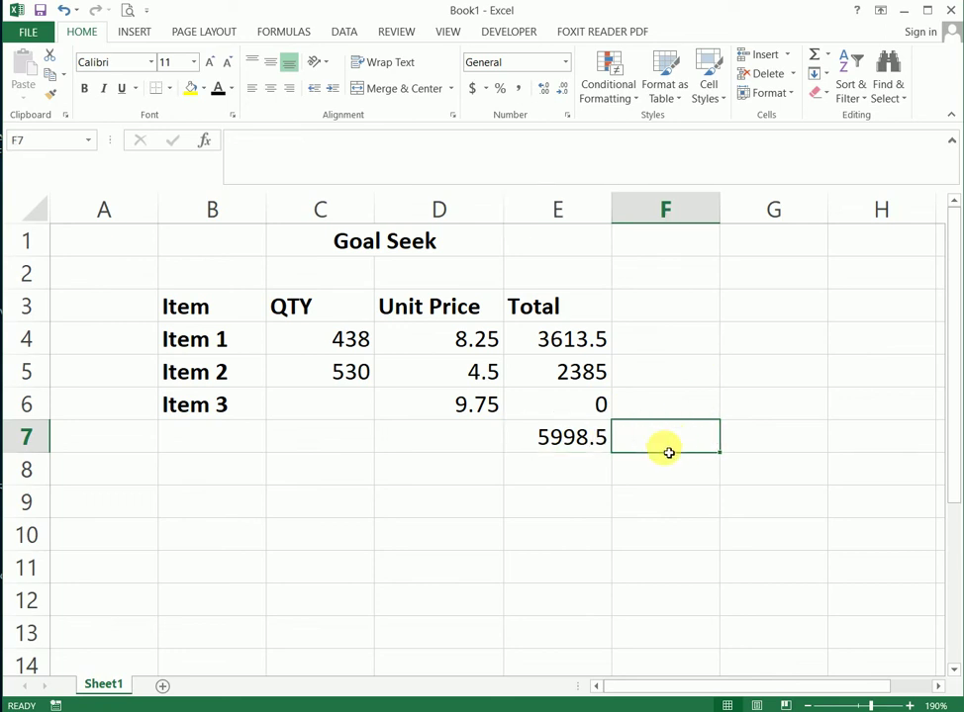
pyautogui.click(573, 436)
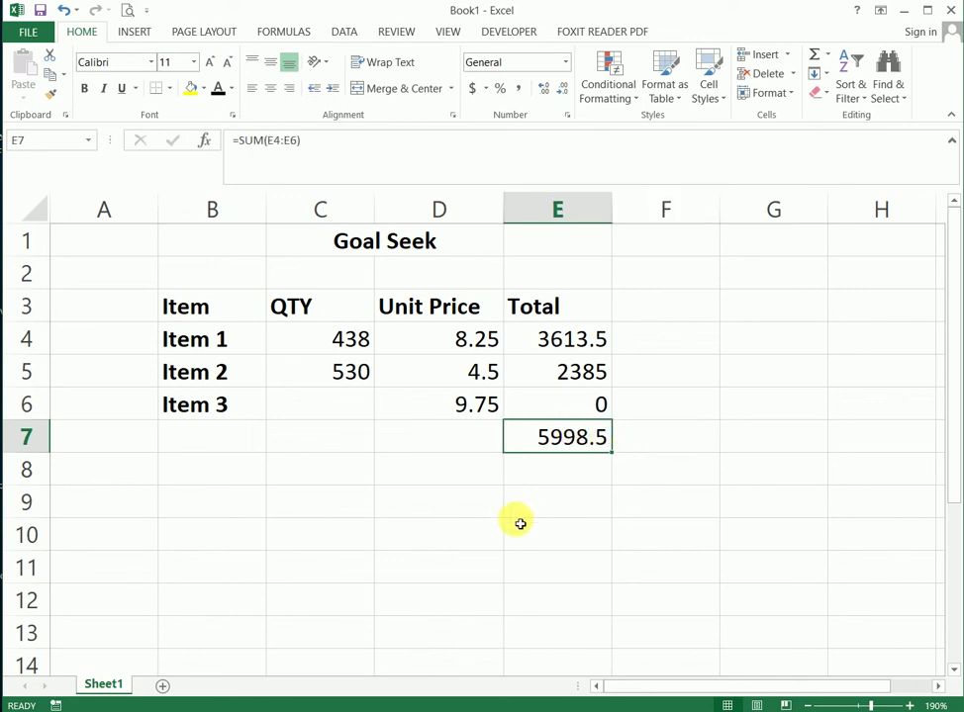
pyautogui.click(479, 508)
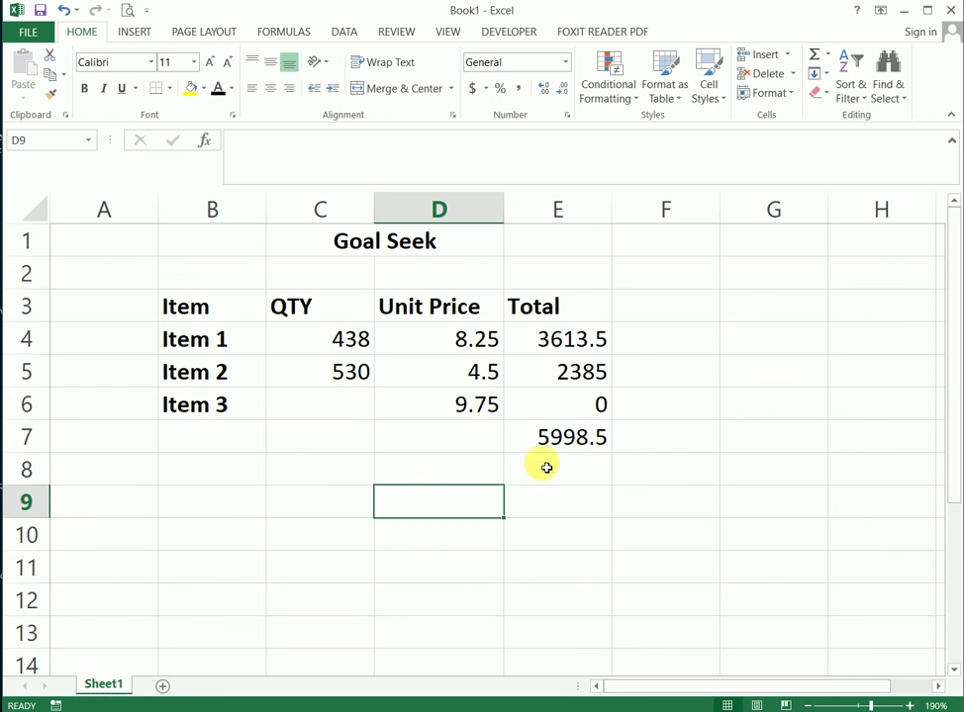
# Step: Open Goal Seek from the Data tab's What-If Analysis menu
pyautogui.click(343, 33)
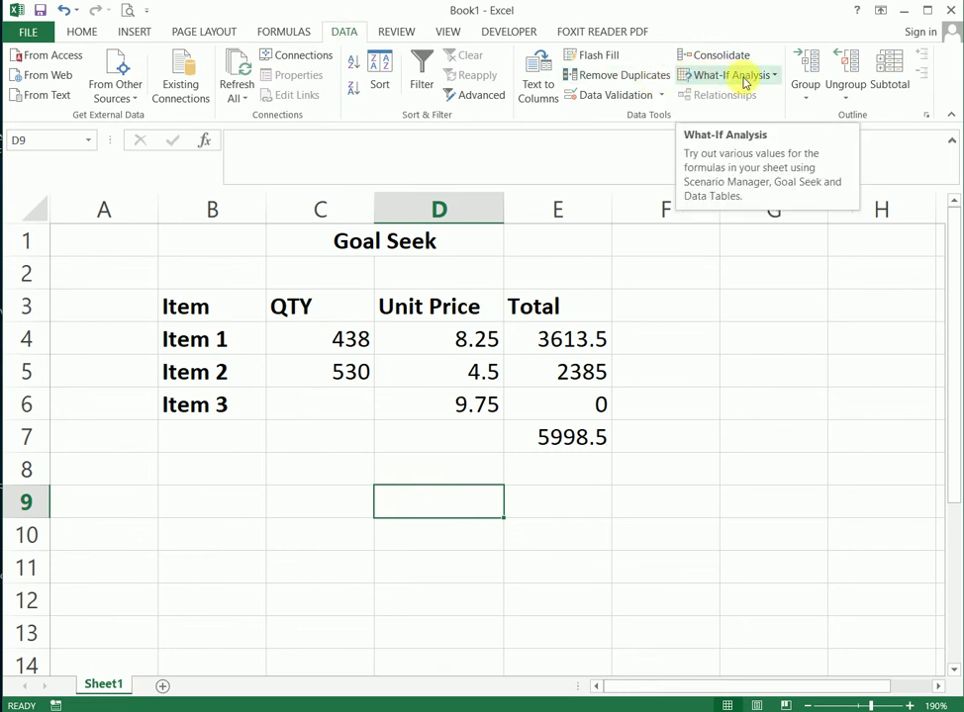
pyautogui.click(750, 77)
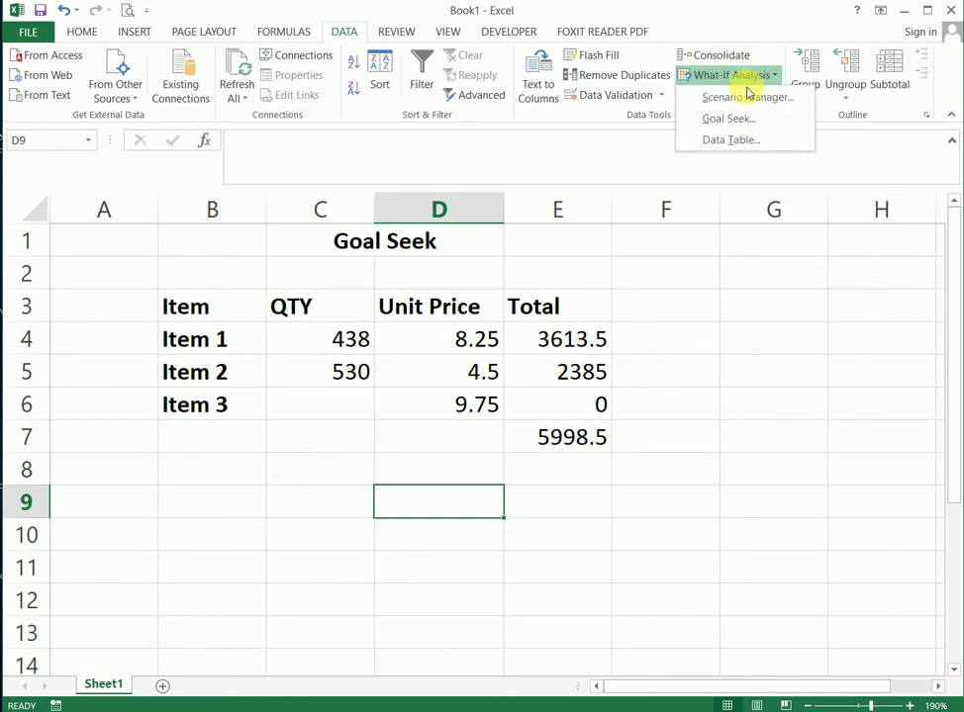
pyautogui.click(738, 125)
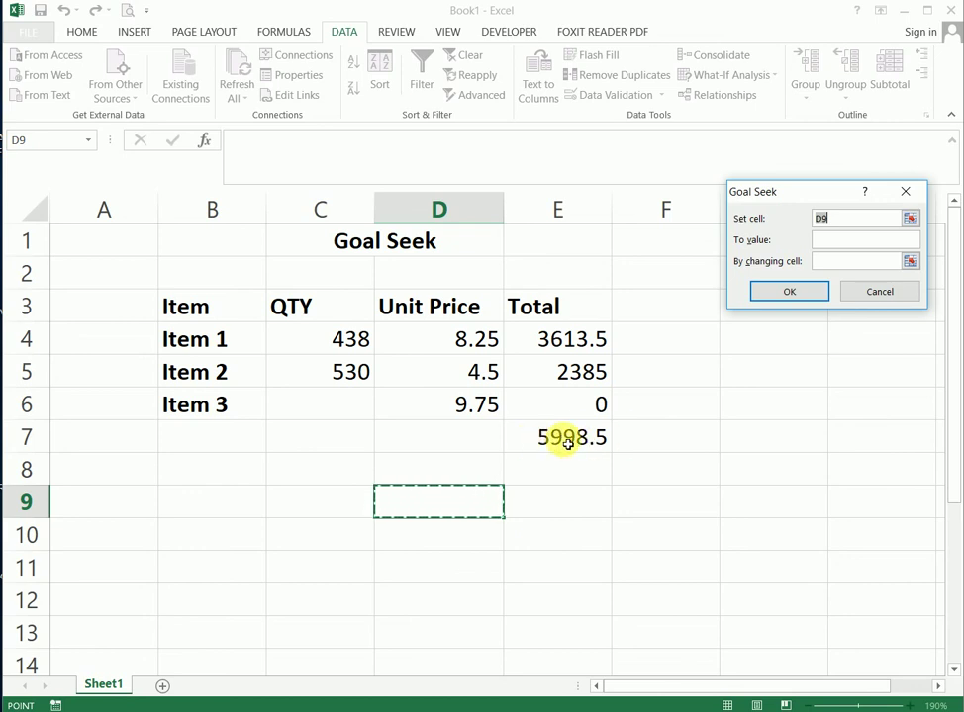
# Step: Run Goal Seek with set cell E7, target value 10000, and changing cell C6
pyautogui.click(568, 443)
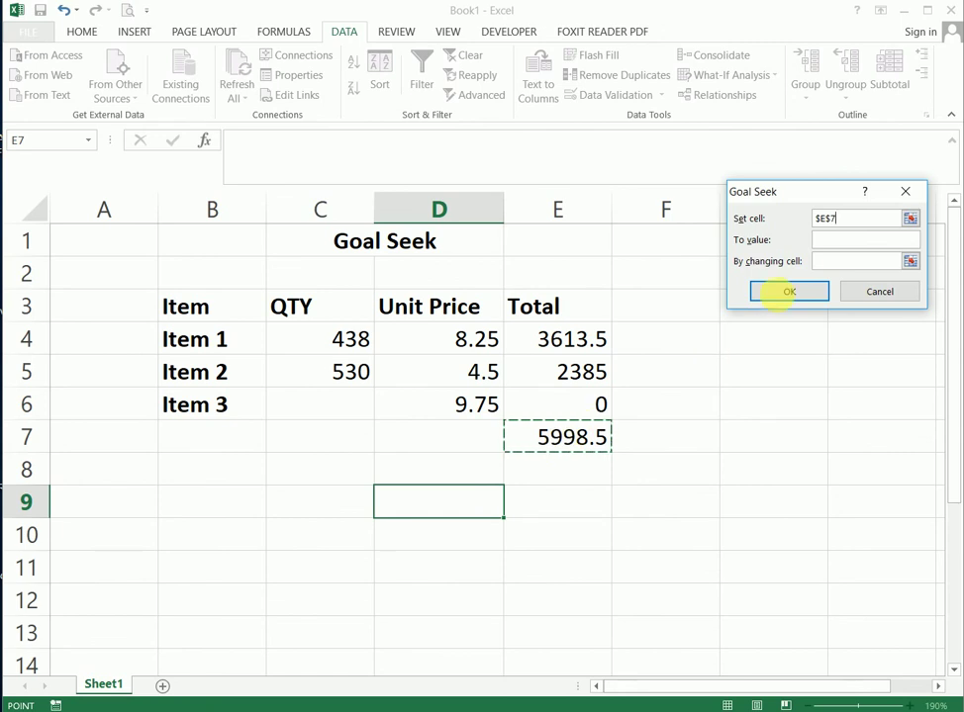
pyautogui.click(827, 241)
pyautogui.write('10000')
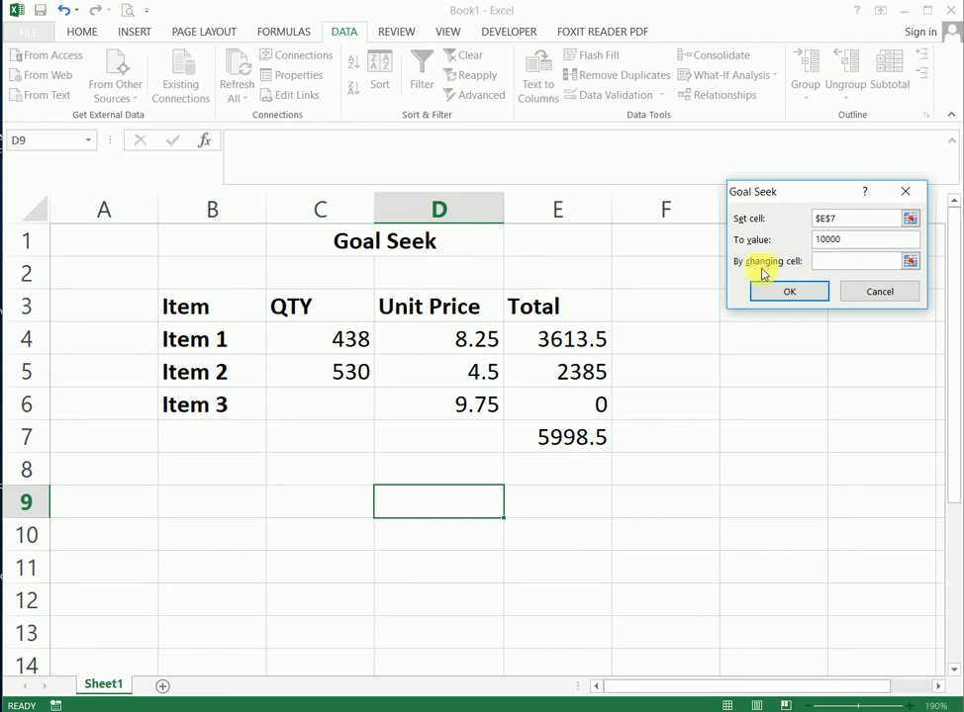
pyautogui.click(833, 263)
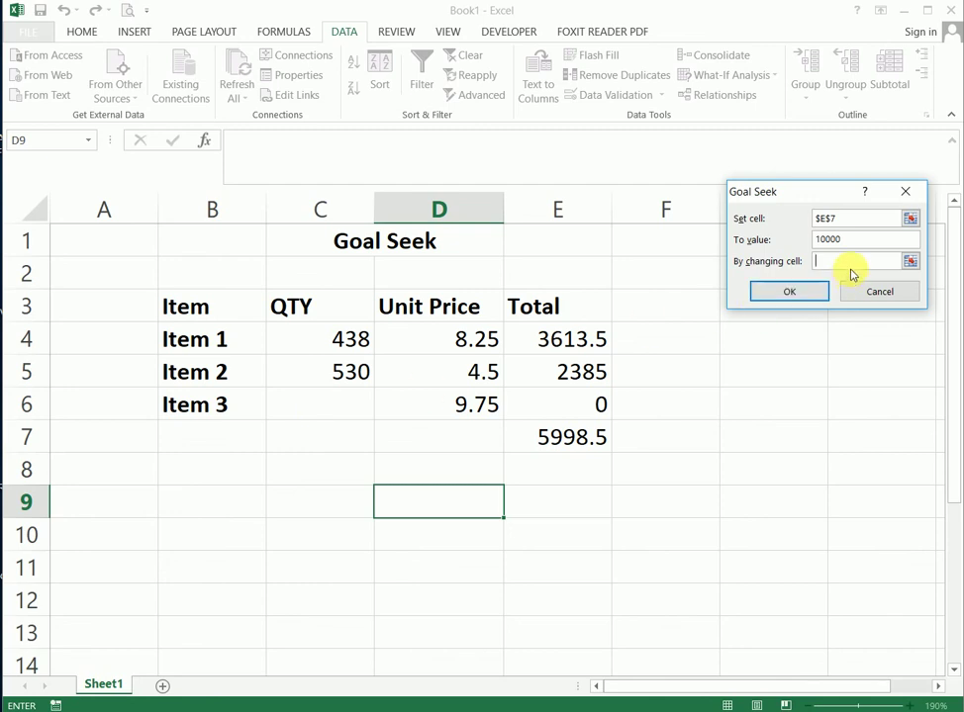
pyautogui.click(350, 408)
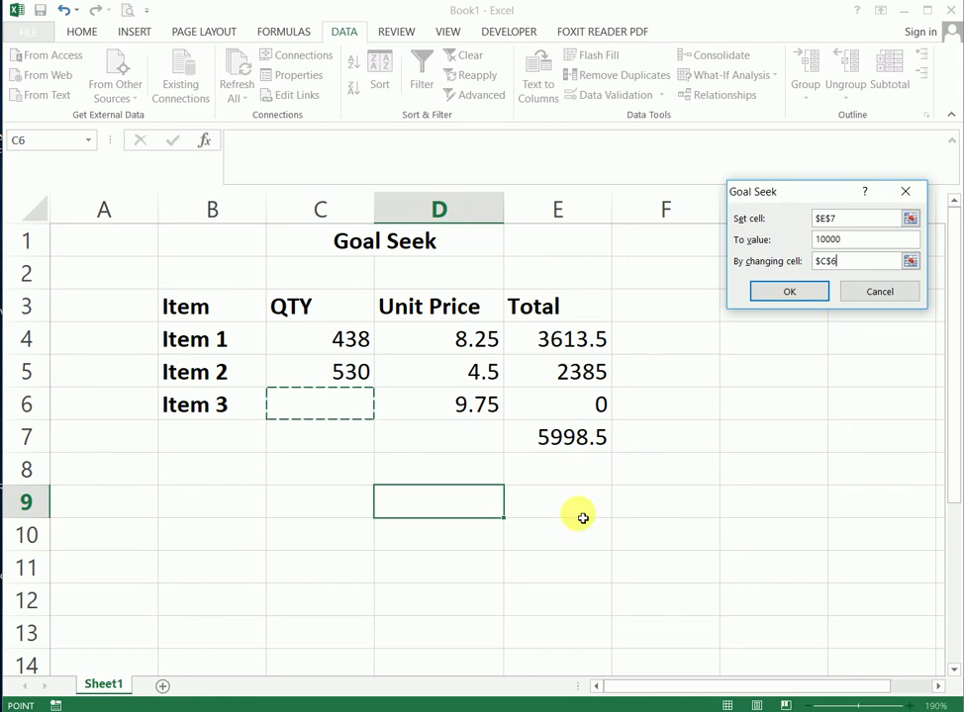
pyautogui.click(788, 297)
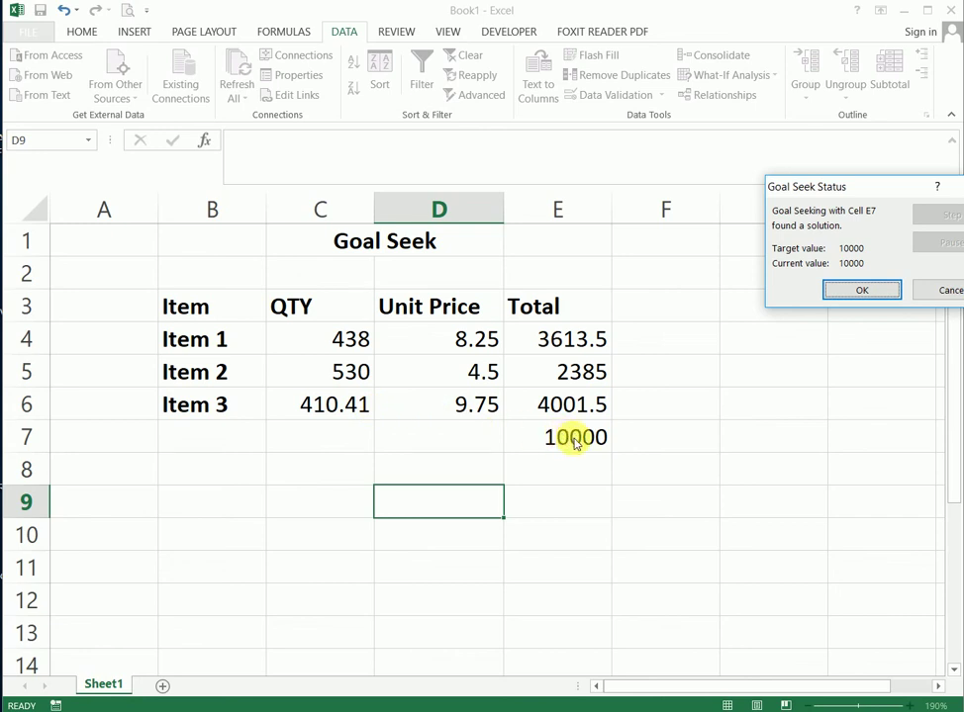
# Step: Reposition the Goal Seek Status message that reports the 10000 total with Item 3's quantity at 410.41
pyautogui.moveTo(845, 189); pyautogui.dragTo(803, 192)
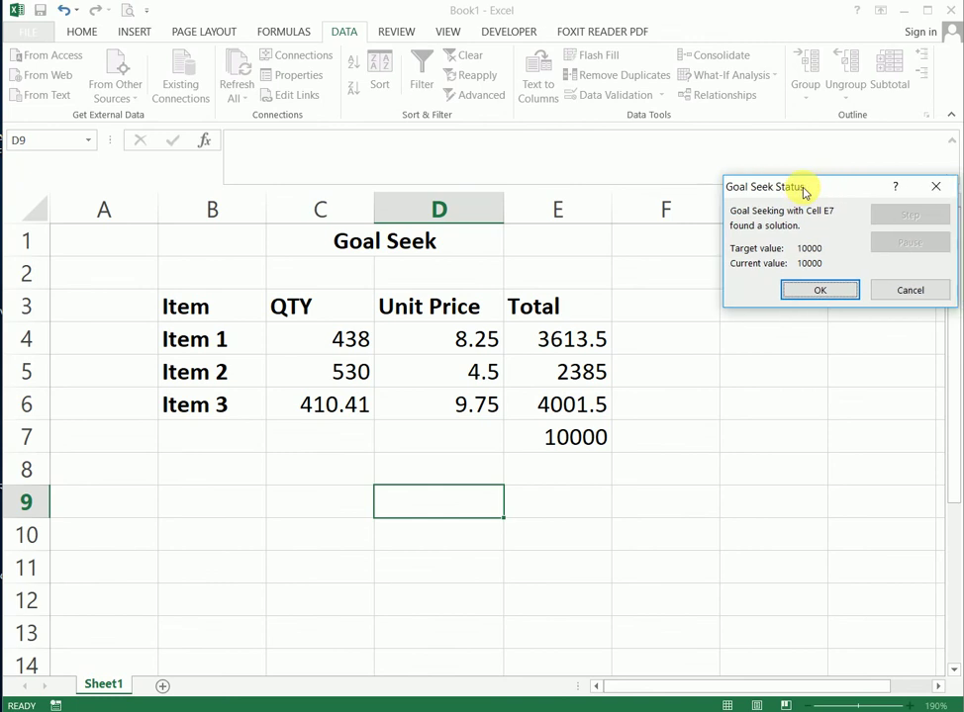